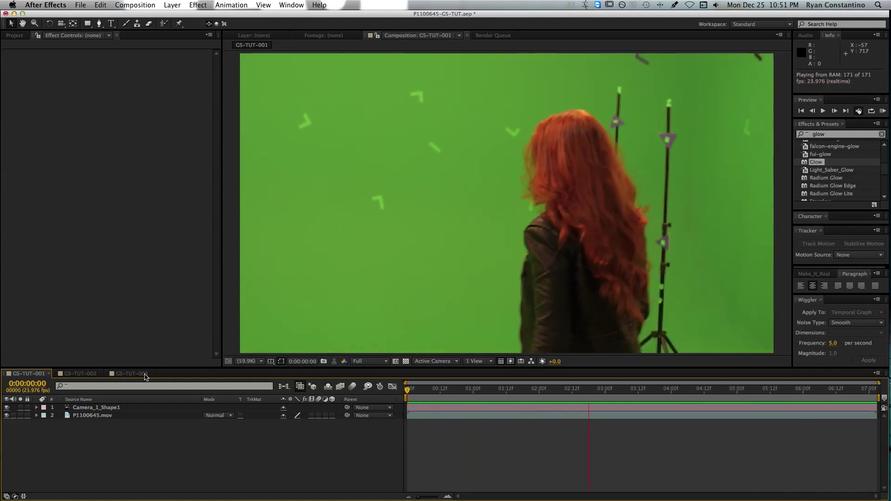
Open composition GS-TUT-002, make the horizon layer visible, and move the current time to 0:00:06:18.
{"action": "left_click", "coordinate": [92, 374]}
{"action": "left_click_drag", "start_coordinate": [550, 398], "coordinate": [703, 390]}
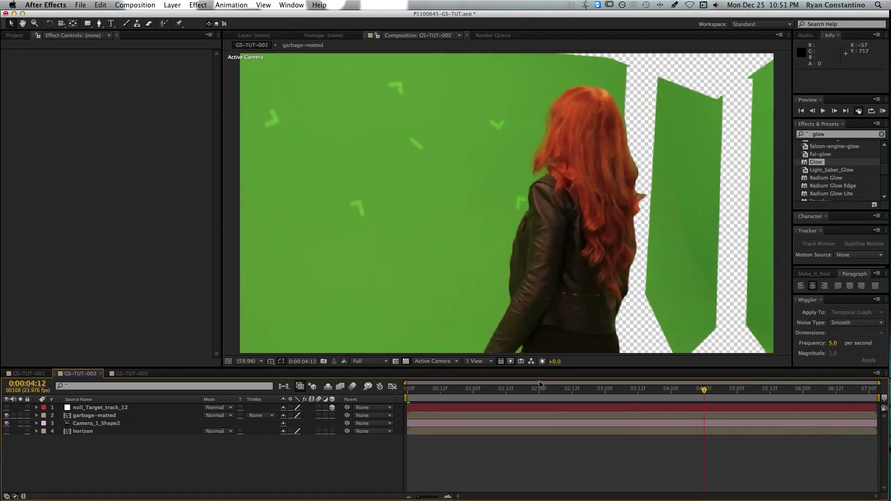
{"action": "left_click", "coordinate": [7, 432]}
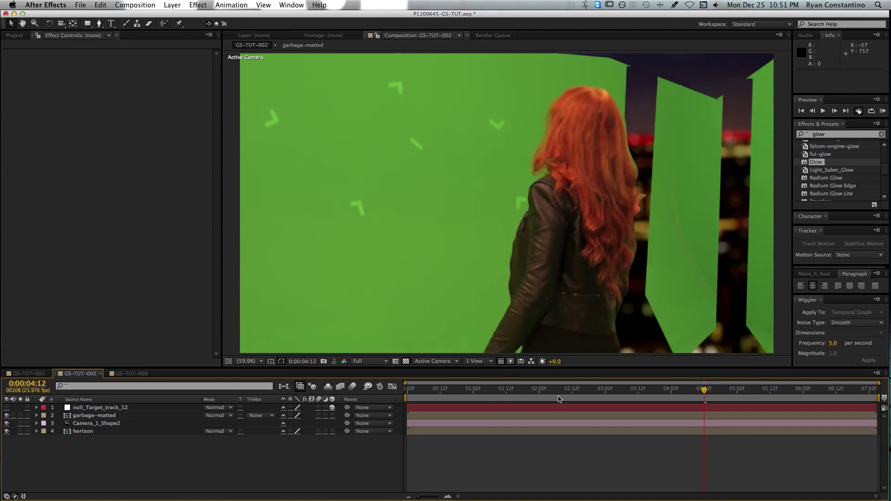
{"action": "left_click_drag", "start_coordinate": [665, 389], "coordinate": [853, 391]}
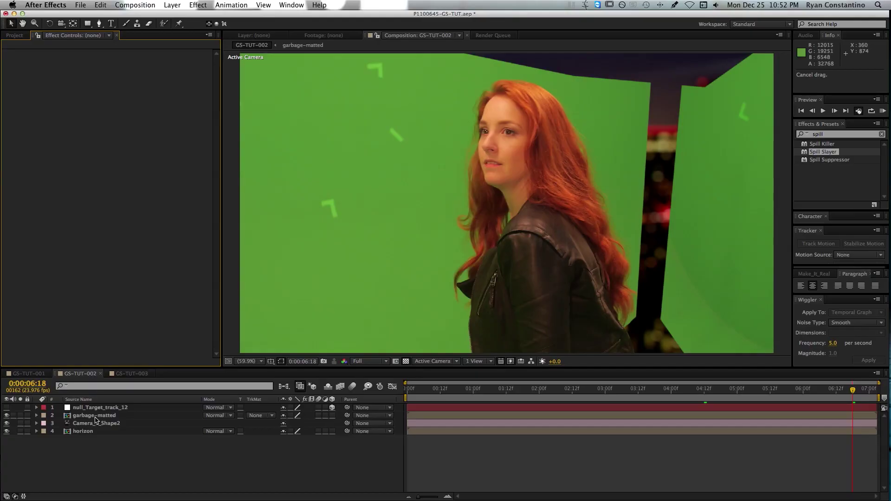
Apply the Spill Slayer effect to the garbage-matted layer and enable its color replacement.
{"action": "left_click", "coordinate": [95, 417]}
{"action": "double_click", "coordinate": [822, 153]}
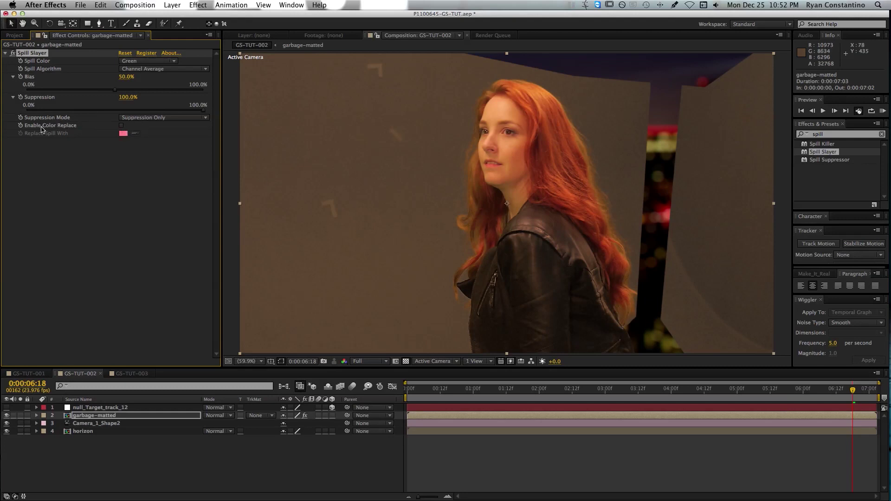
{"action": "left_click", "coordinate": [122, 126]}
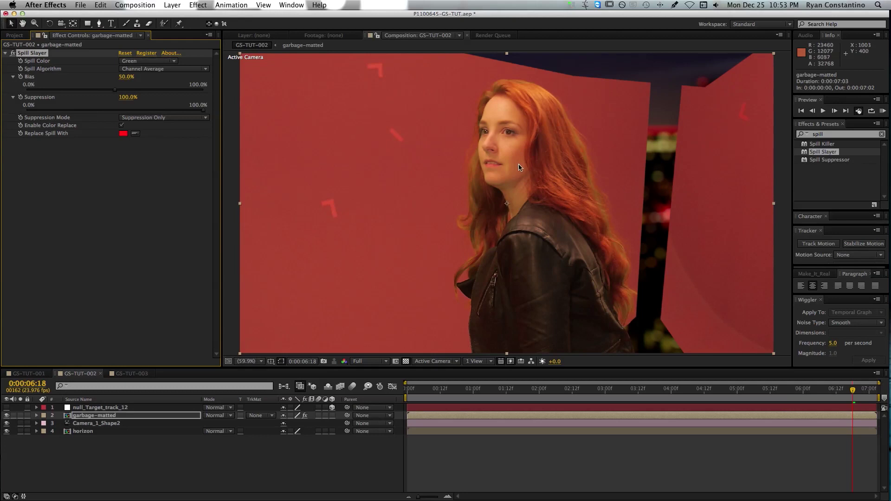
Set the Spill Slayer replacement color to pure green, with R 0, G 32,768 and B 0.
{"action": "left_click", "coordinate": [123, 135]}
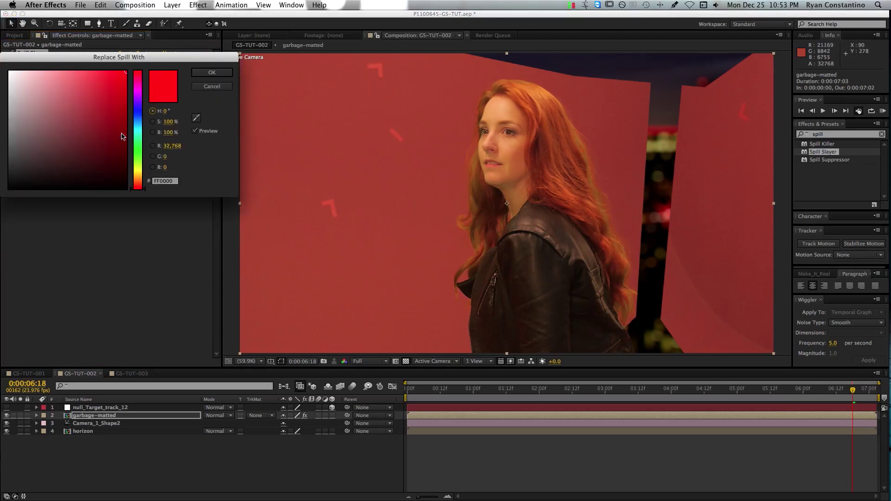
{"action": "left_click", "coordinate": [173, 145]}
{"action": "key", "text": "super+c"}
{"action": "left_click", "coordinate": [165, 157]}
{"action": "key", "text": "super+v"}
{"action": "left_click", "coordinate": [173, 147]}
{"action": "type", "text": "0"}
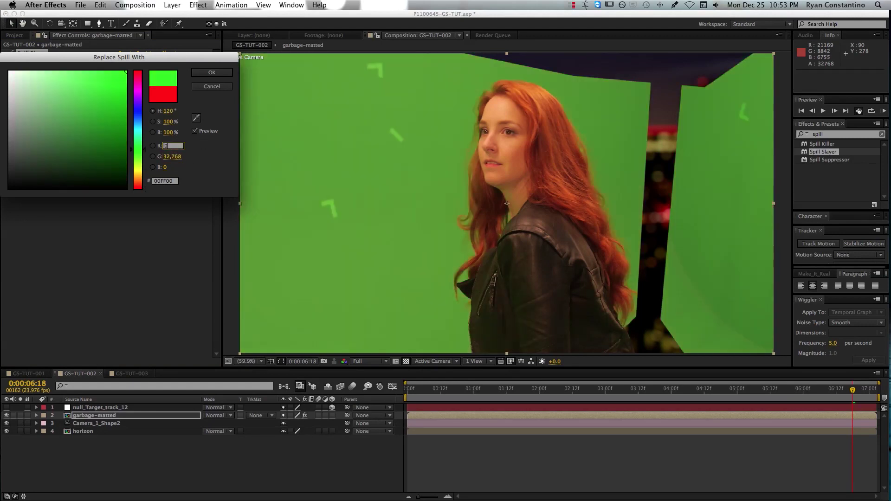
{"action": "key", "text": "Return"}
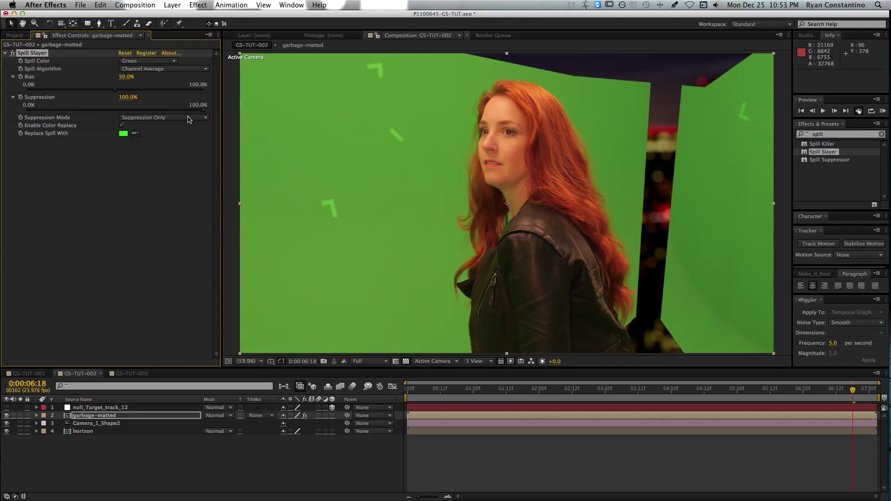
Lower the Spill Slayer suppression to roughly 35% and collapse the effect's settings.
{"action": "left_click_drag", "start_coordinate": [203, 112], "coordinate": [123, 111]}
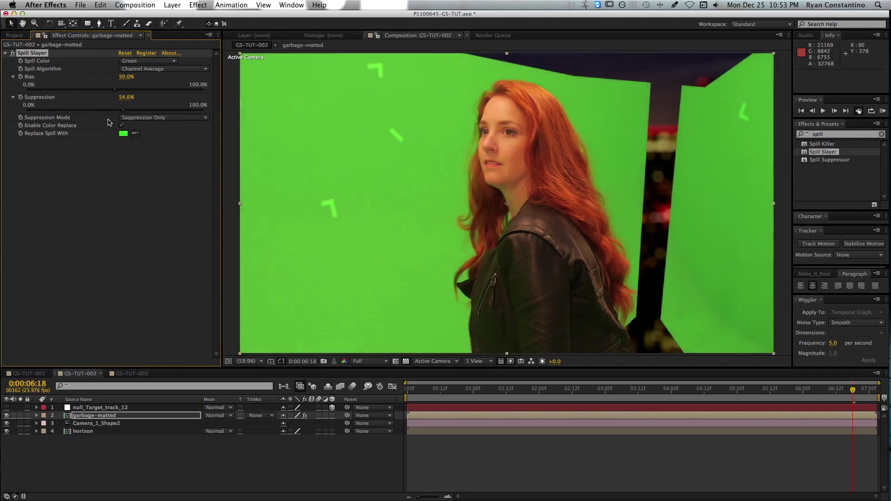
{"action": "key", "text": "super+z"}
{"action": "left_click", "coordinate": [88, 110]}
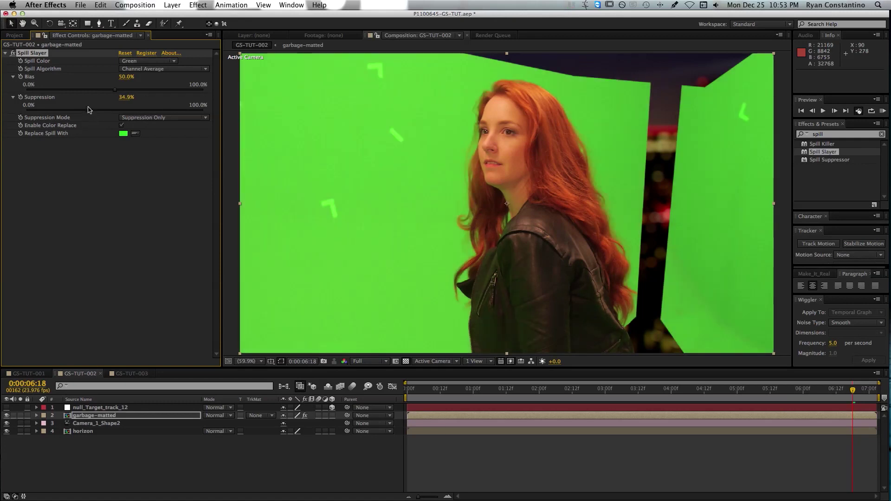
{"action": "left_click_drag", "start_coordinate": [89, 110], "coordinate": [94, 109]}
{"action": "left_click", "coordinate": [5, 53]}
Find the Primatte Keyer 4.1 effect and apply it to the garbage-matted layer.
{"action": "left_click", "coordinate": [802, 133]}
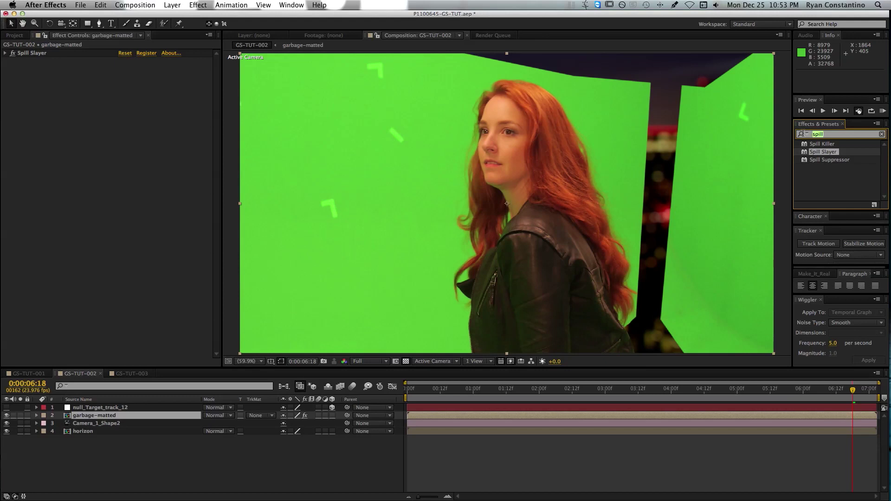
{"action": "type", "text": "pri"}
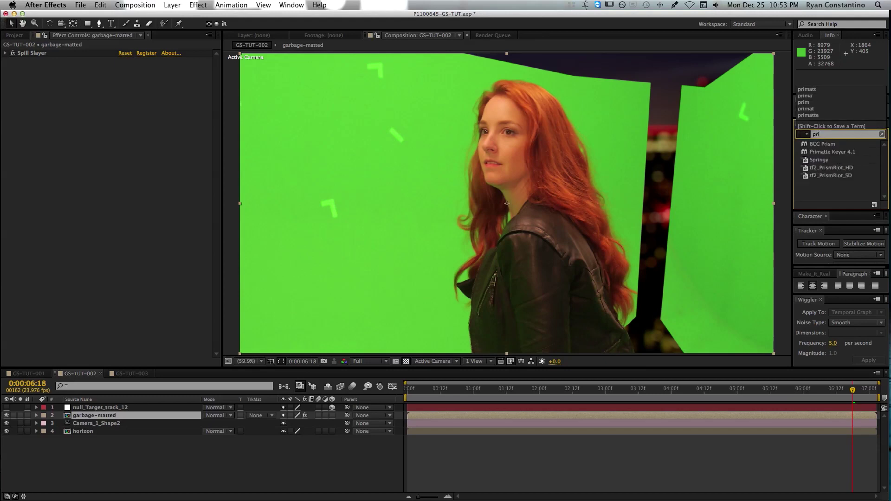
{"action": "double_click", "coordinate": [832, 152]}
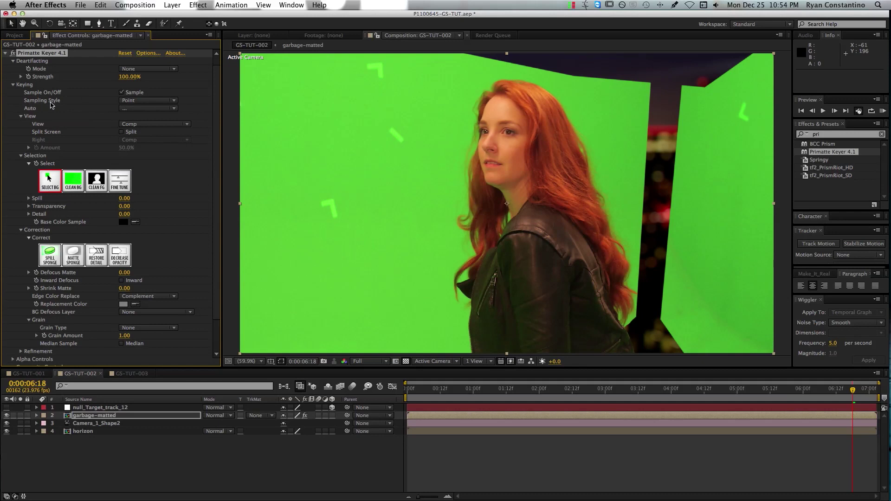
Set the Primatte sampling style to Rectangle and sample a large area of green screen beside the woman as the background.
{"action": "left_click", "coordinate": [125, 101]}
{"action": "left_click", "coordinate": [139, 118]}
{"action": "left_click_drag", "start_coordinate": [351, 155], "coordinate": [448, 313]}
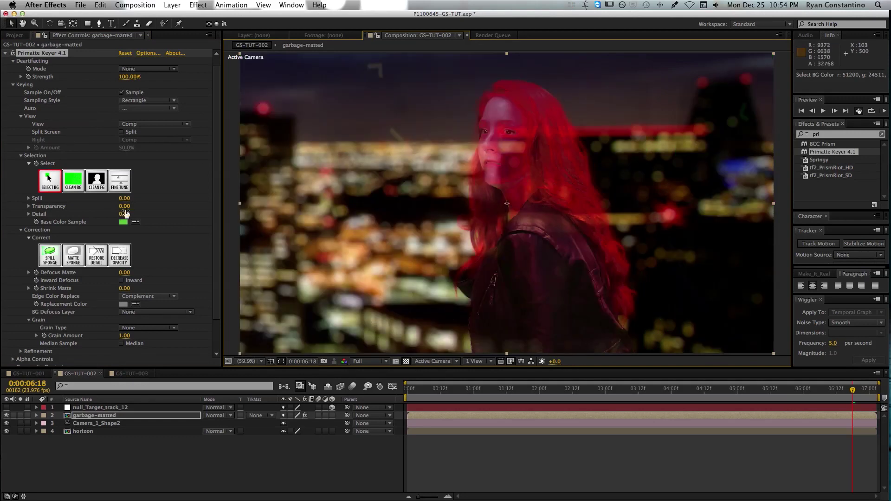
Display the Primatte matte and clean the foreground noise by sampling rectangles over the woman's face, hair, neck and jacket.
{"action": "left_click", "coordinate": [146, 125]}
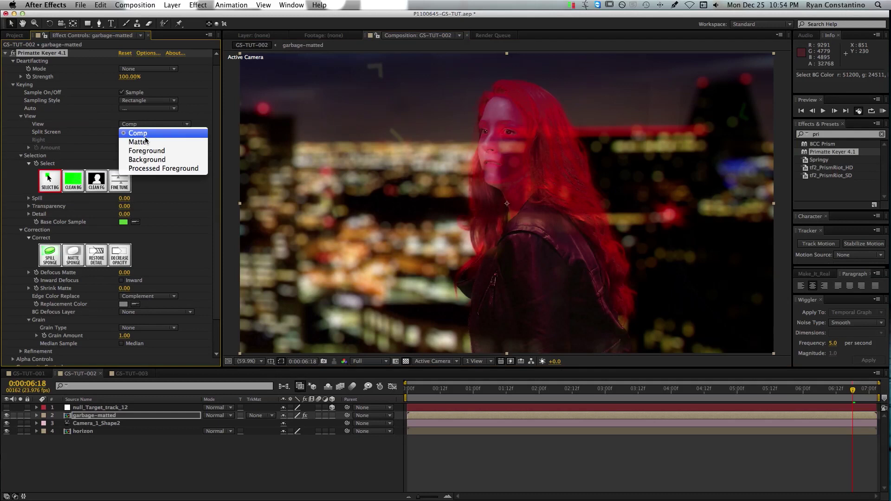
{"action": "left_click", "coordinate": [140, 122]}
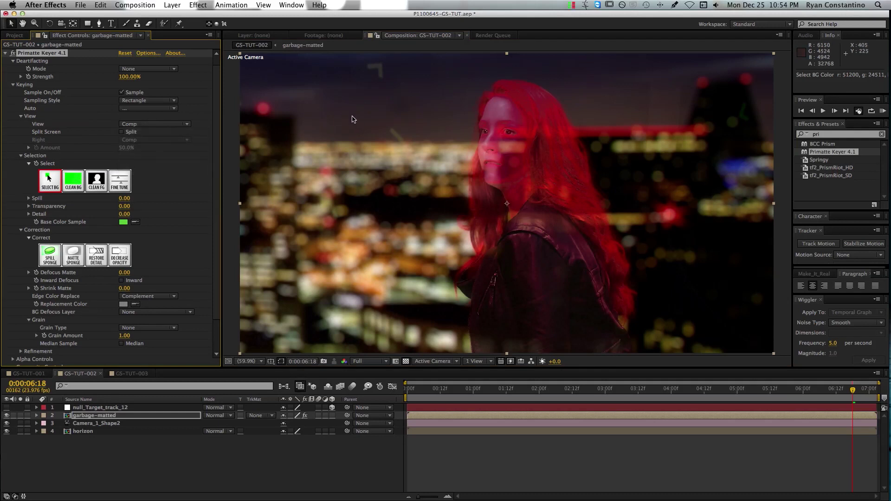
{"action": "left_click", "coordinate": [156, 125]}
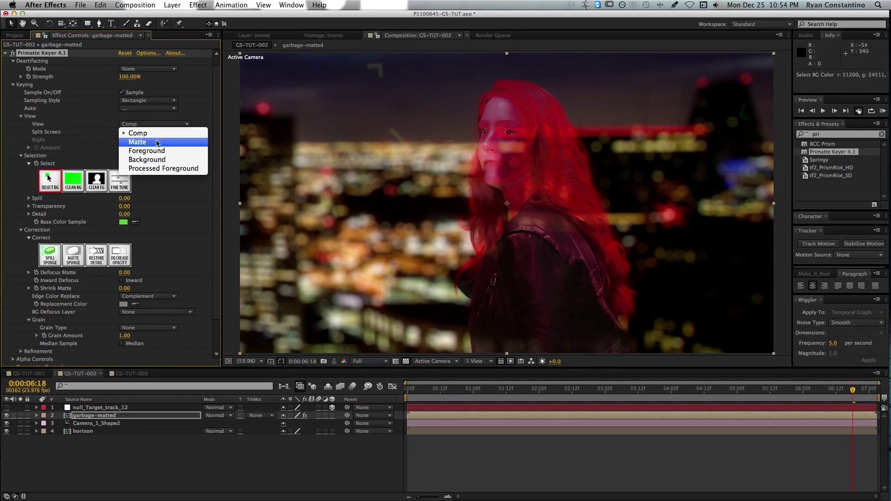
{"action": "left_click", "coordinate": [140, 141]}
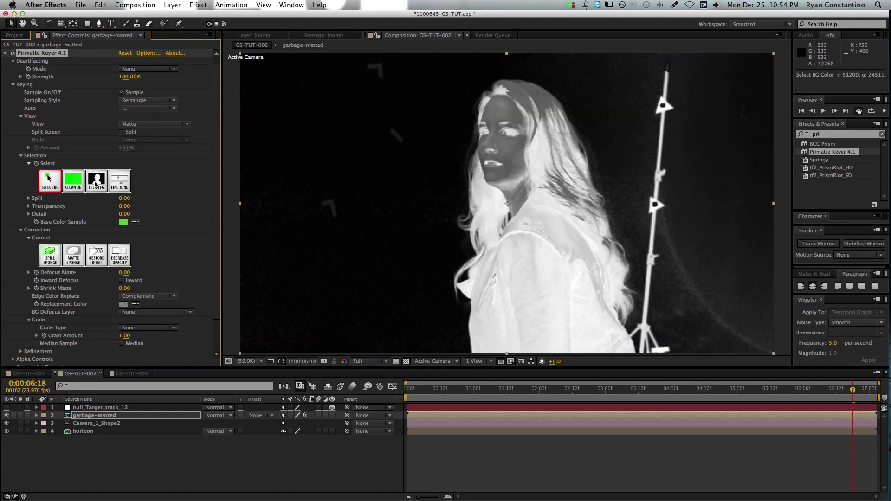
{"action": "left_click", "coordinate": [97, 183]}
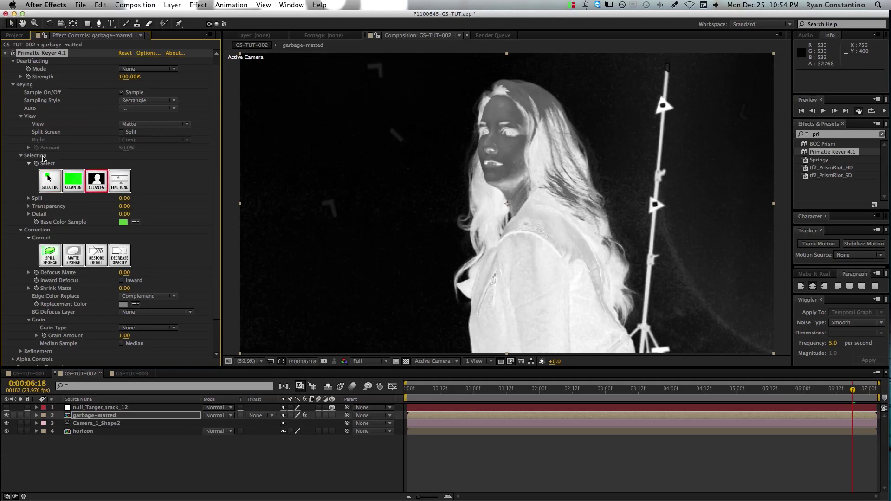
{"action": "mouse_move", "coordinate": [543, 166]}
{"action": "left_mouse_down"}
{"action": "mouse_move", "coordinate": [504, 135]}
{"action": "mouse_move", "coordinate": [509, 139]}
{"action": "left_mouse_up"}
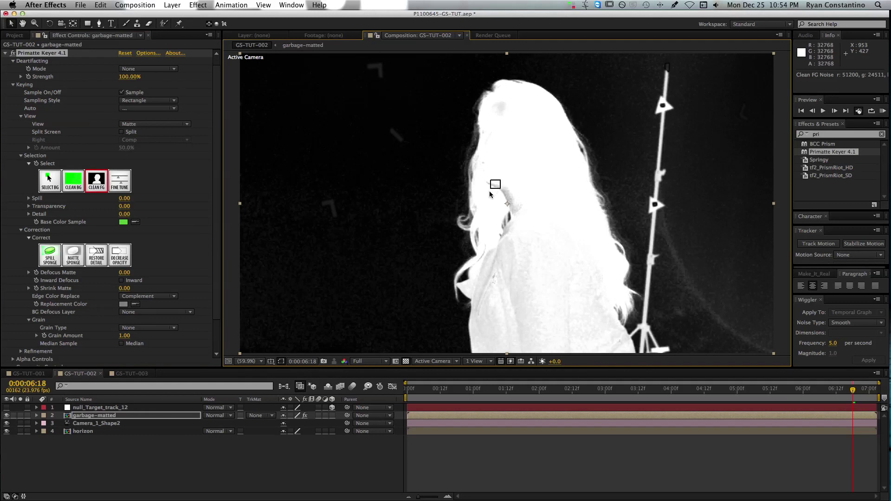
{"action": "left_click_drag", "start_coordinate": [517, 190], "coordinate": [523, 194]}
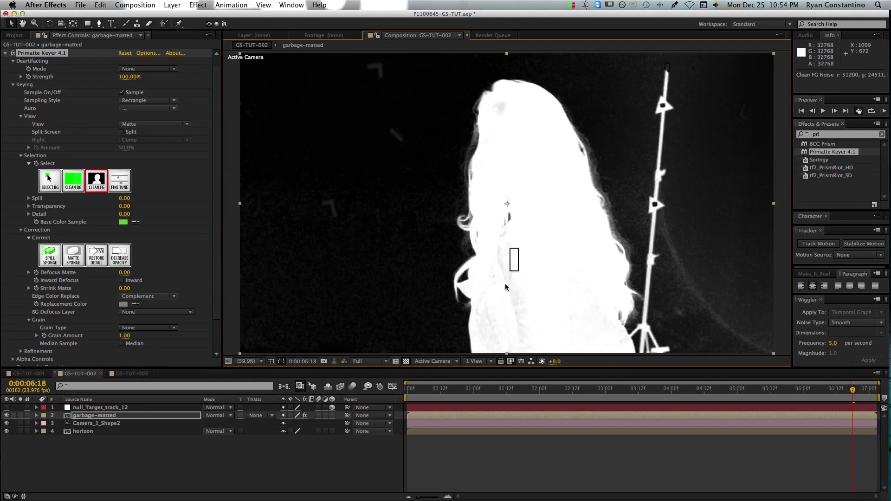
Clean the matte's background noise by sampling the green screen on both sides of the woman, checking the result with a changed viewer exposure.
{"action": "left_click", "coordinate": [73, 181]}
{"action": "left_click_drag", "start_coordinate": [355, 185], "coordinate": [439, 337]}
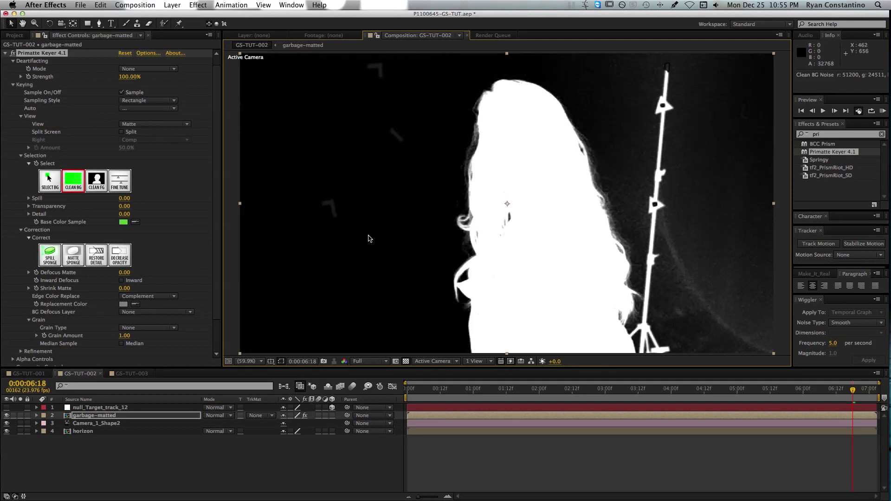
{"action": "left_click_drag", "start_coordinate": [712, 172], "coordinate": [690, 308]}
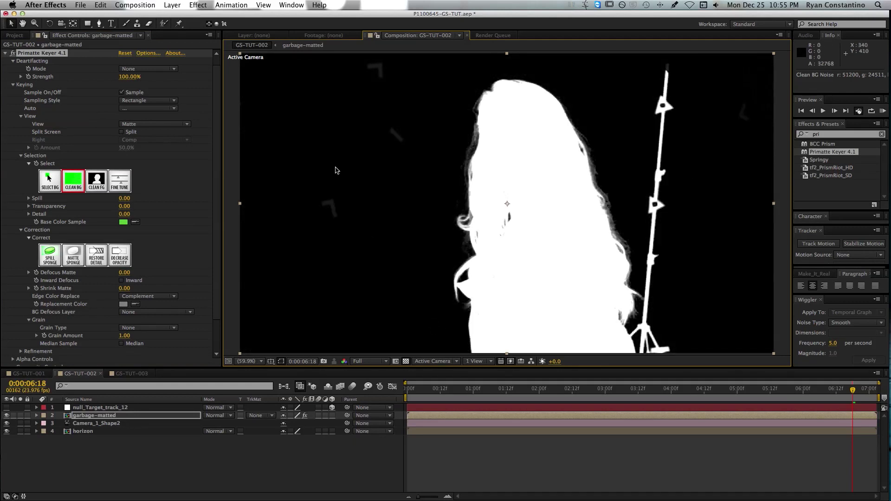
{"action": "left_click", "coordinate": [146, 124]}
{"action": "left_click", "coordinate": [145, 135]}
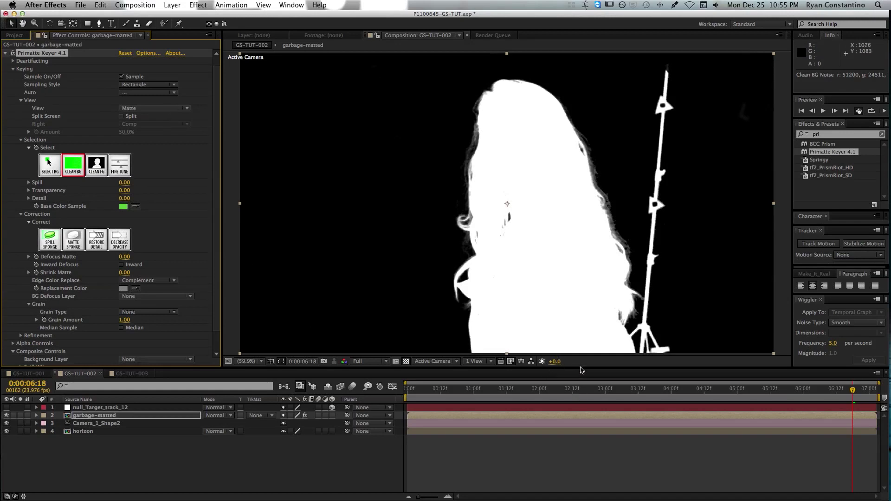
{"action": "left_click_drag", "start_coordinate": [556, 361], "coordinate": [611, 360]}
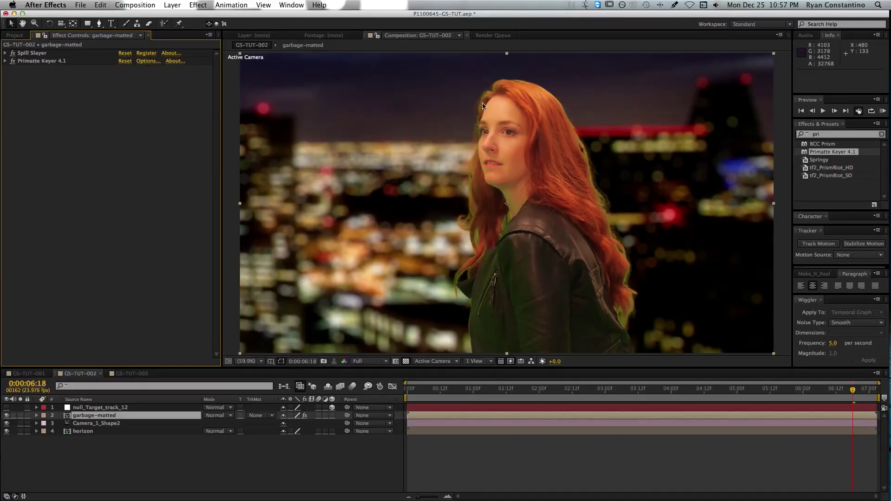
Add a second Spill Slayer effect to the garbage-matted layer, placed after Primatte Keyer 4.1.
{"action": "left_click", "coordinate": [820, 134]}
{"action": "double_click", "coordinate": [821, 134]}
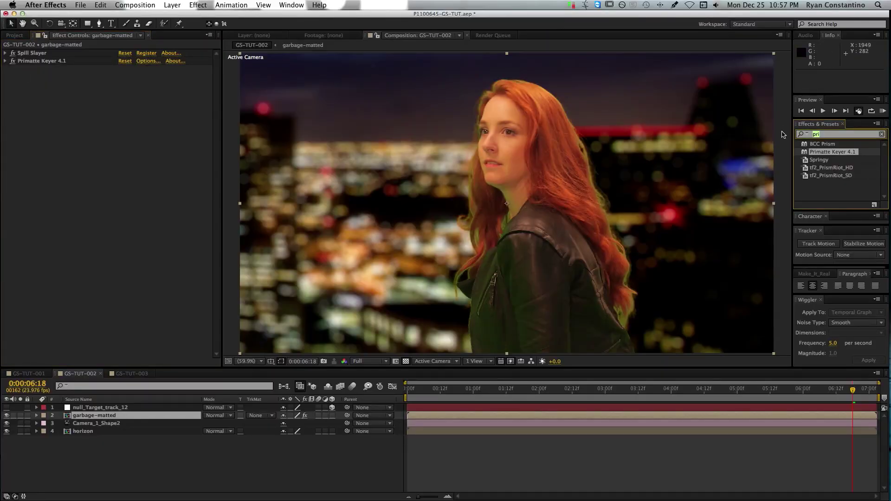
{"action": "type", "text": "spill"}
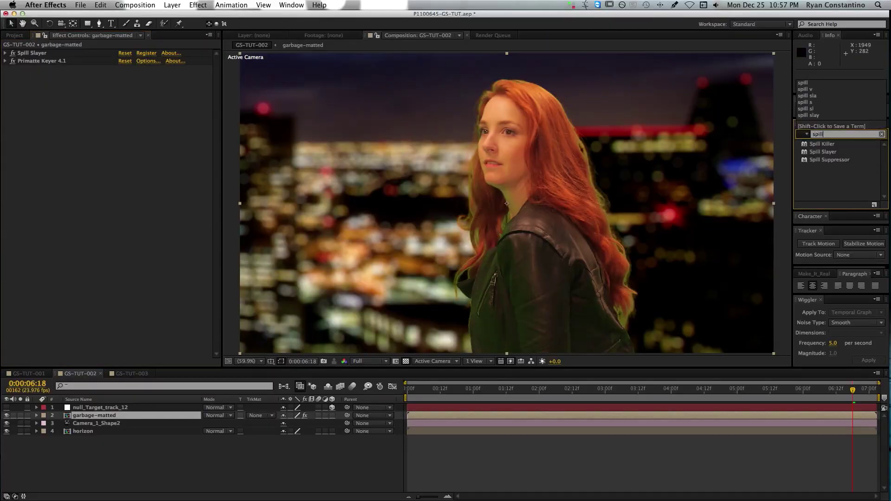
{"action": "left_click_drag", "start_coordinate": [823, 152], "coordinate": [167, 135]}
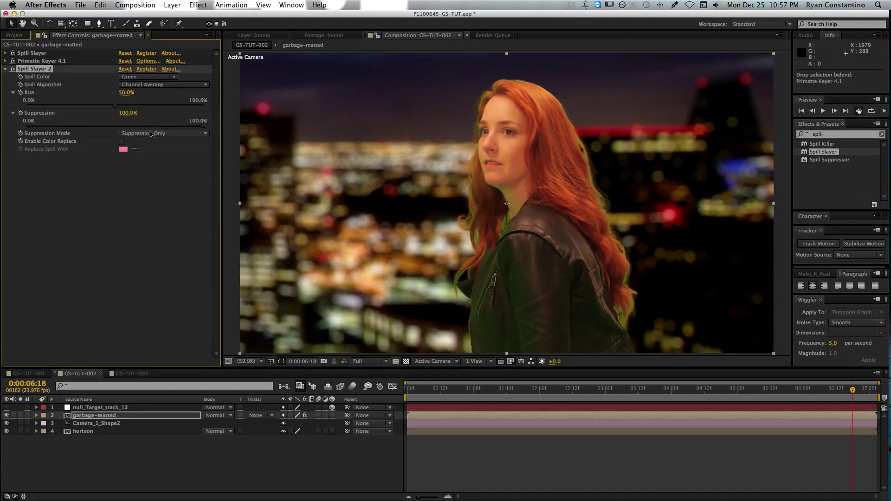
{"action": "left_click", "coordinate": [143, 205]}
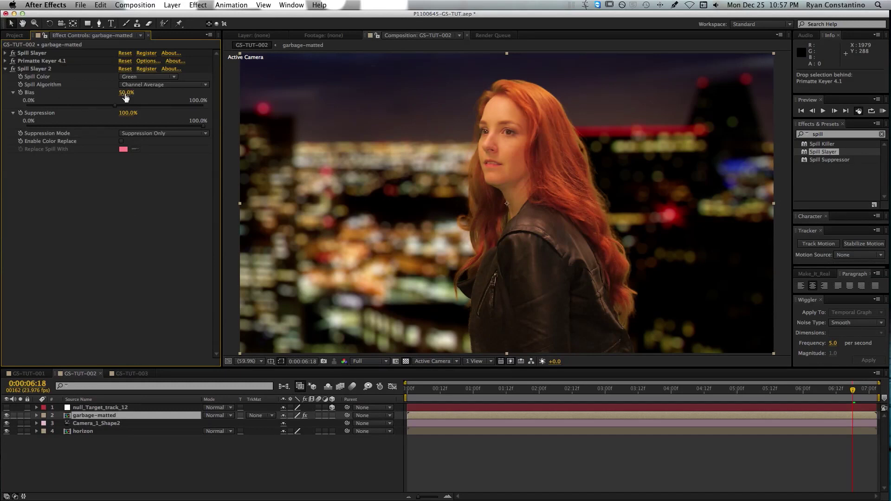
Set the second Spill Slayer's bias to 60%.
{"action": "left_click_drag", "start_coordinate": [125, 96], "coordinate": [13, 117]}
{"action": "key", "text": "super+z"}
{"action": "left_click", "coordinate": [126, 93]}
{"action": "type", "text": "60"}
{"action": "key", "text": "Return"}
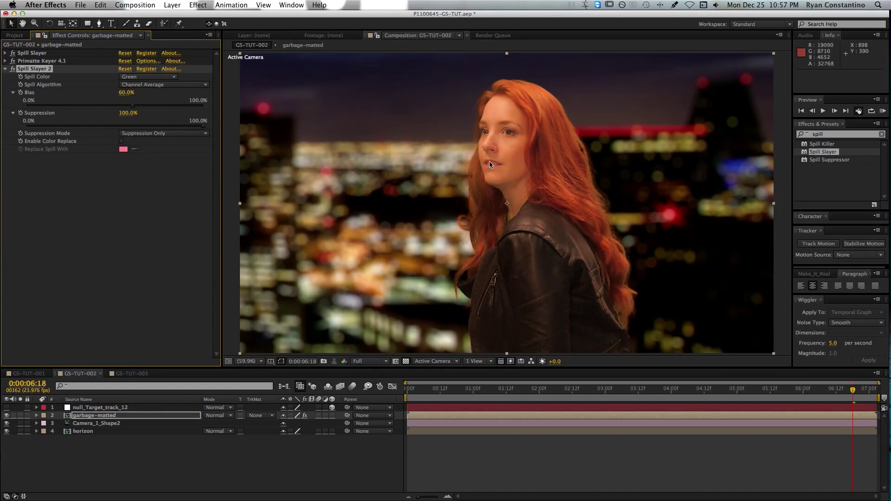
Inspect the keyed edges of the woman's hair and jacket up close, and return to the full frame.
{"action": "key", "text": "z"}
{"action": "left_click", "coordinate": [577, 166]}
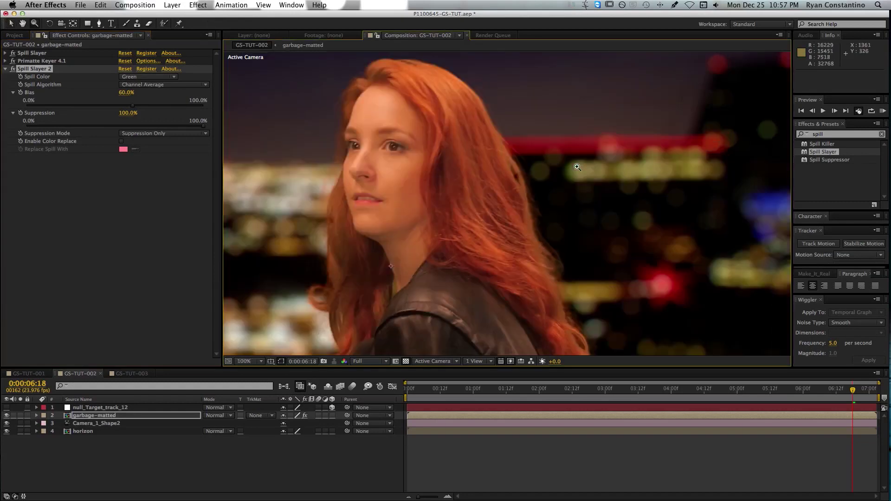
{"action": "left_click", "coordinate": [533, 167]}
{"action": "left_click", "coordinate": [498, 170]}
{"action": "left_click", "coordinate": [460, 183]}
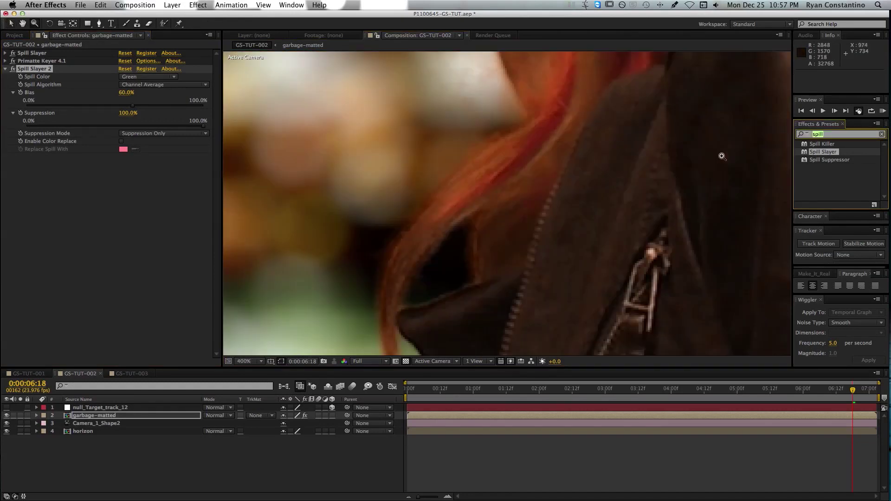
{"action": "left_click", "coordinate": [253, 361]}
{"action": "left_click", "coordinate": [260, 361]}
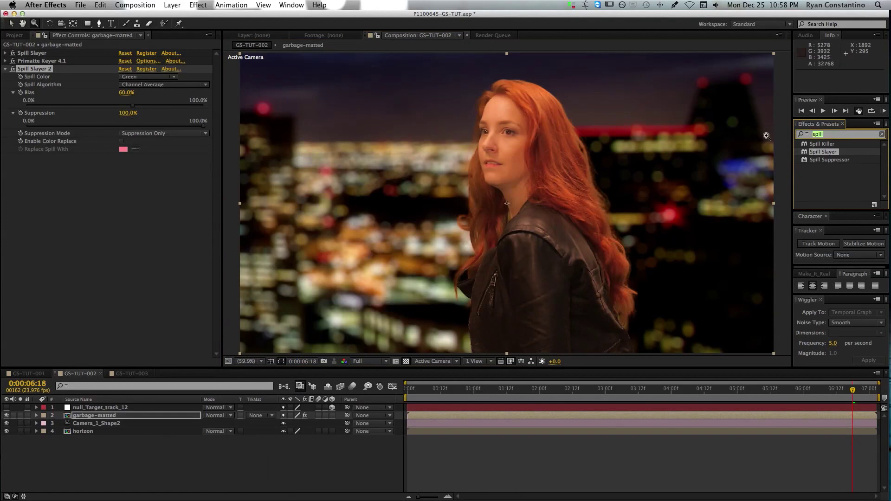
Apply the Edge Blur effect to the garbage-matted layer and check the woman's hair edge at 100% magnification.
{"action": "left_click", "coordinate": [840, 134]}
{"action": "type", "text": "edge"}
{"action": "type", "text": "blu"}
{"action": "double_click", "coordinate": [821, 144]}
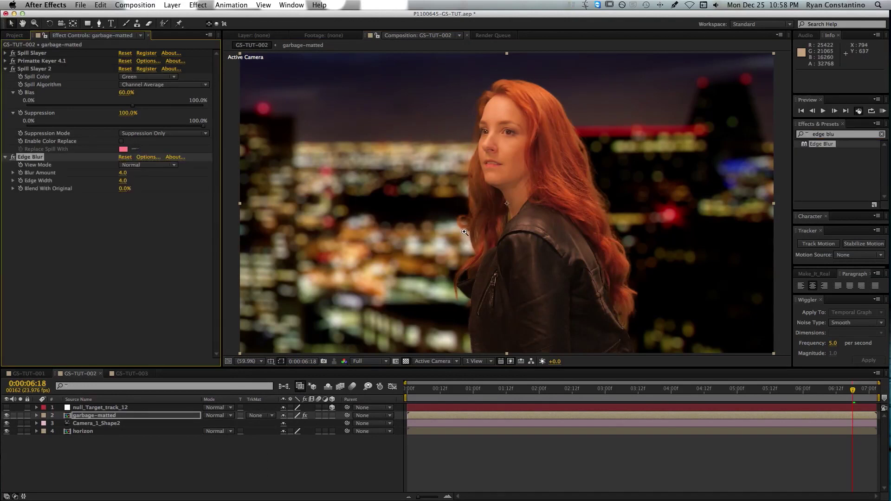
{"action": "left_click", "coordinate": [465, 231]}
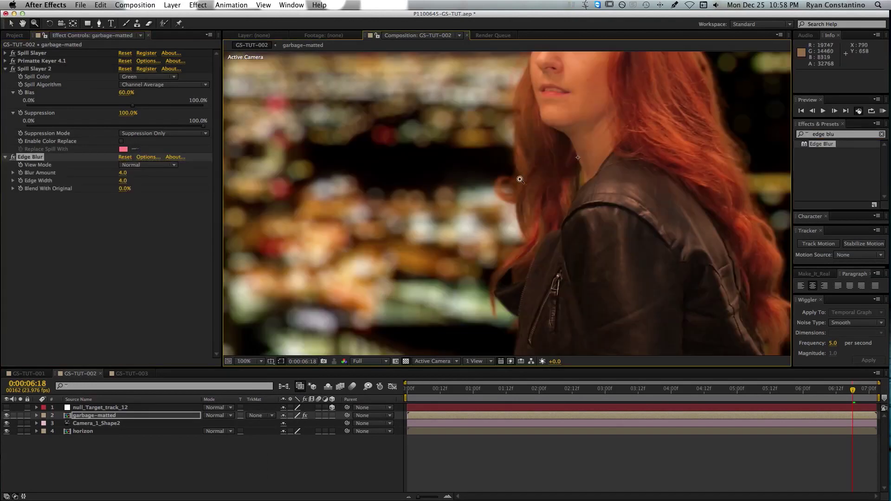
Examine the woman's hair edge at 400% magnification and toggle the Edge Blur effect to compare.
{"action": "left_click", "coordinate": [542, 157]}
{"action": "key", "text": "h"}
{"action": "left_click_drag", "start_coordinate": [687, 227], "coordinate": [353, 304]}
{"action": "left_click", "coordinate": [532, 211]}
{"action": "key", "text": "v"}
{"action": "left_click", "coordinate": [13, 158]}
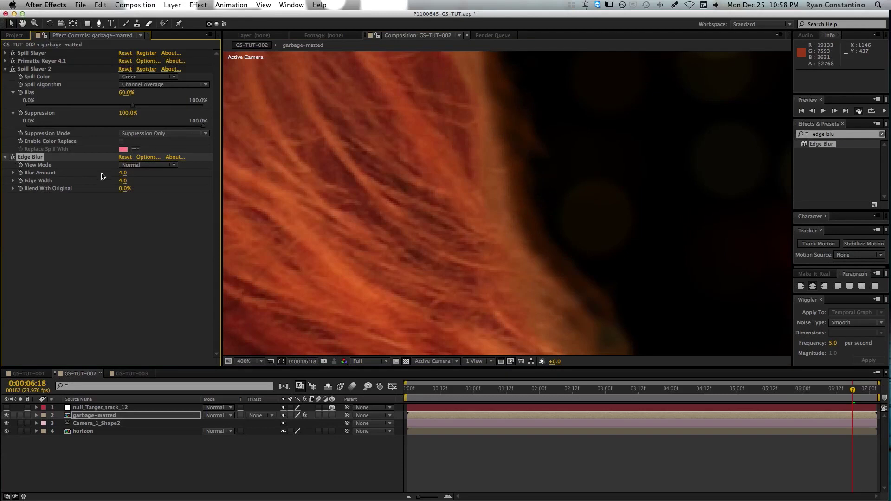
Set the Edge Blur's blur amount to 2.0 and check the woman's head and hair at 100% magnification.
{"action": "left_click", "coordinate": [124, 173]}
{"action": "type", "text": "2"}
{"action": "key", "text": "Return"}
{"action": "left_click", "coordinate": [161, 235]}
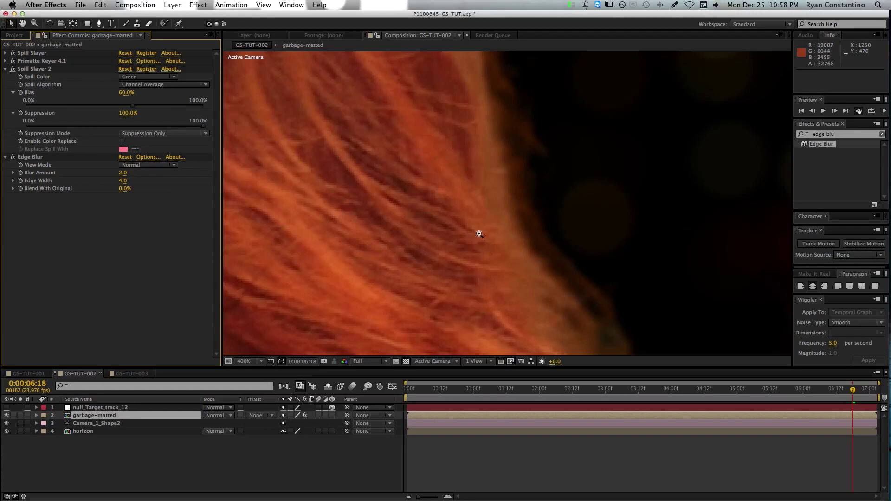
{"action": "scroll", "coordinate": [479, 234], "scroll_direction": "down", "scroll_amount": 2}
{"action": "key", "text": "space"}
{"action": "left_click_drag", "start_coordinate": [483, 240], "coordinate": [520, 301]}
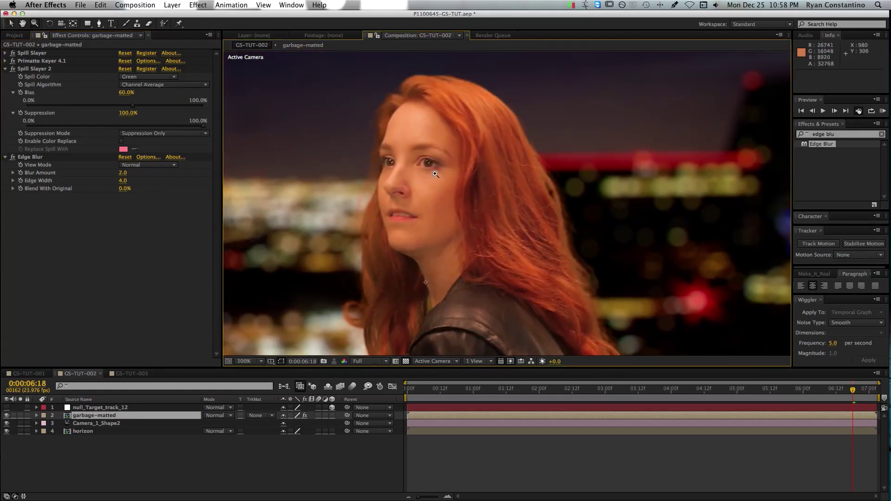
Try a different edge width for the Edge Blur effect and undo the change.
{"action": "left_click_drag", "start_coordinate": [122, 180], "coordinate": [154, 182]}
{"action": "key", "text": "super+z"}
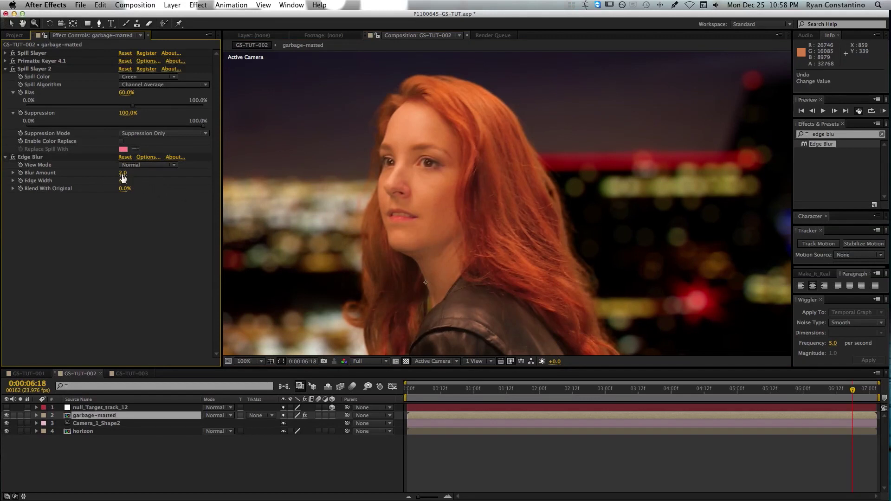
Add the Light Wrap effect to the garbage-matted layer after Edge Blur, with the horizon layer as its background layer.
{"action": "left_click", "coordinate": [271, 257], "text": "alt"}
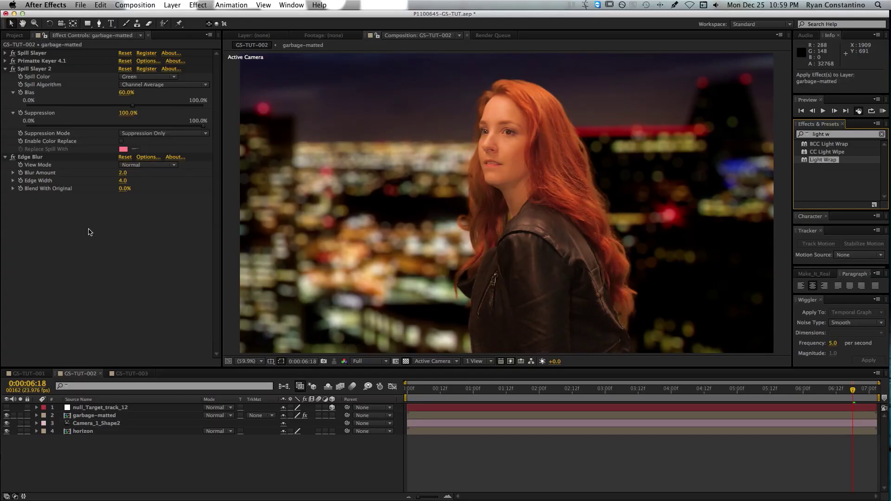
{"action": "left_click_drag", "start_coordinate": [90, 232], "coordinate": [90, 232]}
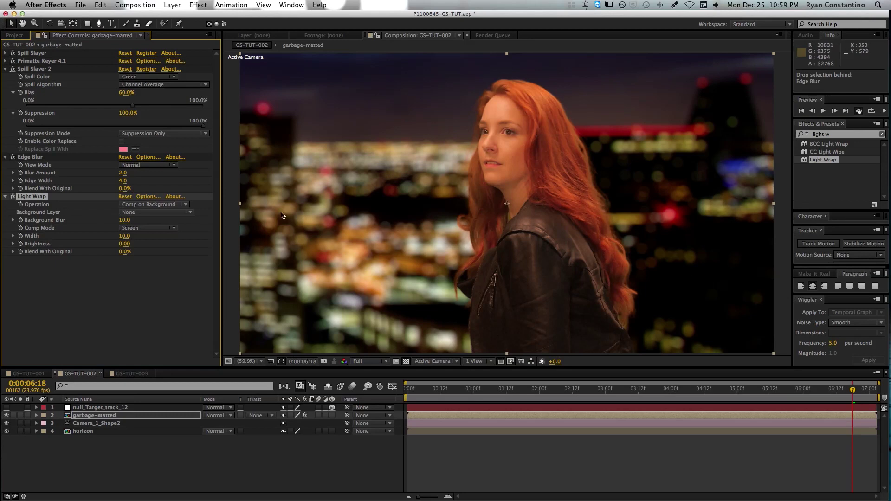
{"action": "left_click", "coordinate": [151, 293]}
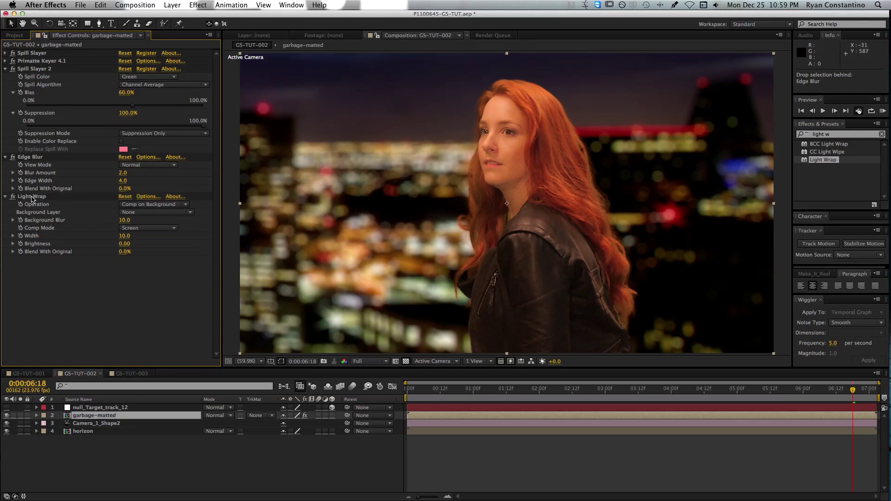
{"action": "left_click", "coordinate": [132, 212]}
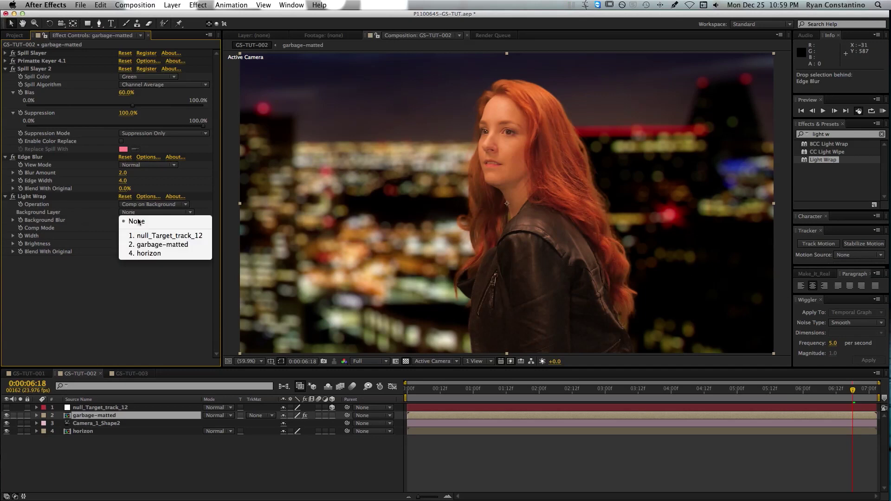
{"action": "left_click", "coordinate": [149, 255]}
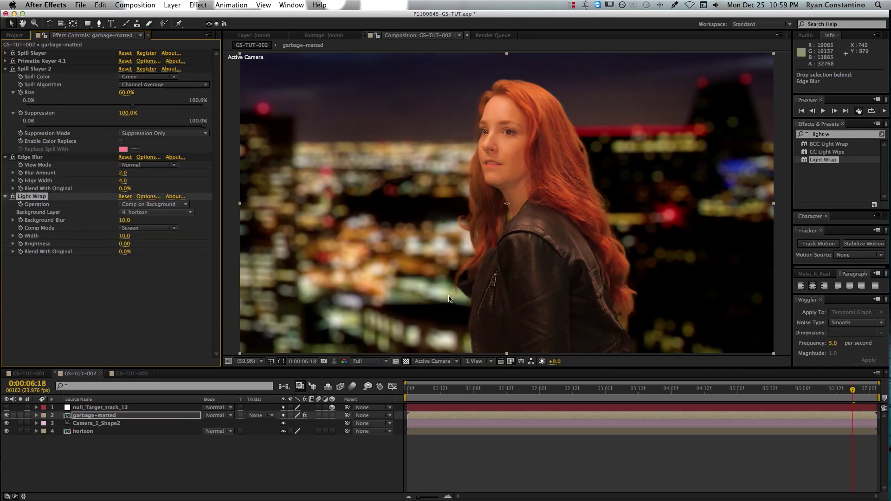
Set the Light Wrap's width to 40.0 and check the woman's hair and jacket edges up close.
{"action": "scroll", "coordinate": [631, 171], "scroll_direction": "up", "scroll_amount": 2}
{"action": "left_click", "coordinate": [125, 236]}
{"action": "type", "text": "40"}
{"action": "key", "text": "Return"}
{"action": "left_click_drag", "start_coordinate": [563, 250], "coordinate": [534, 126]}
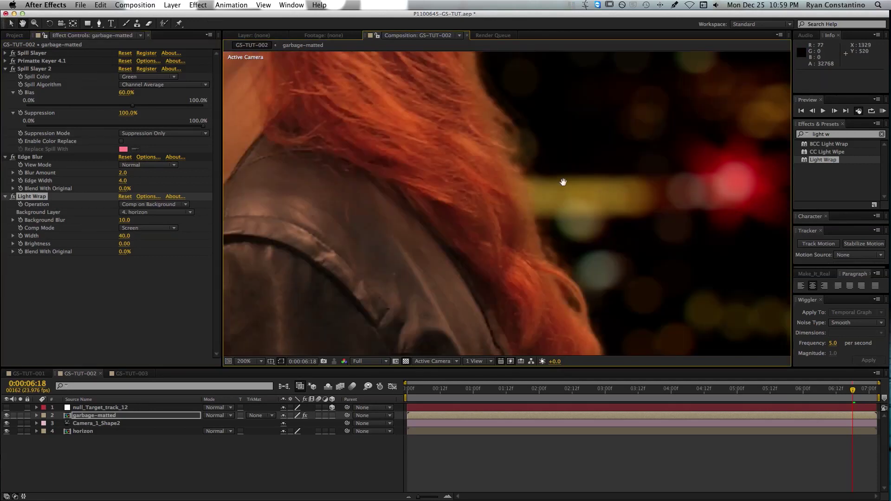
{"action": "left_click_drag", "start_coordinate": [576, 309], "coordinate": [563, 211]}
{"action": "key", "text": "z"}
{"action": "left_click", "coordinate": [547, 222], "text": "alt"}
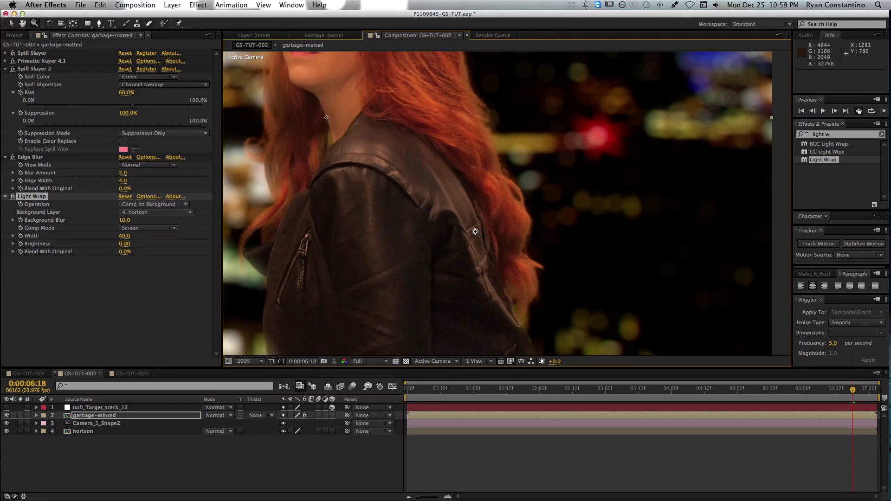
Go to the first frame and compare the woman's hair and jacket edge with Light Wrap off and on.
{"action": "left_click", "coordinate": [424, 391]}
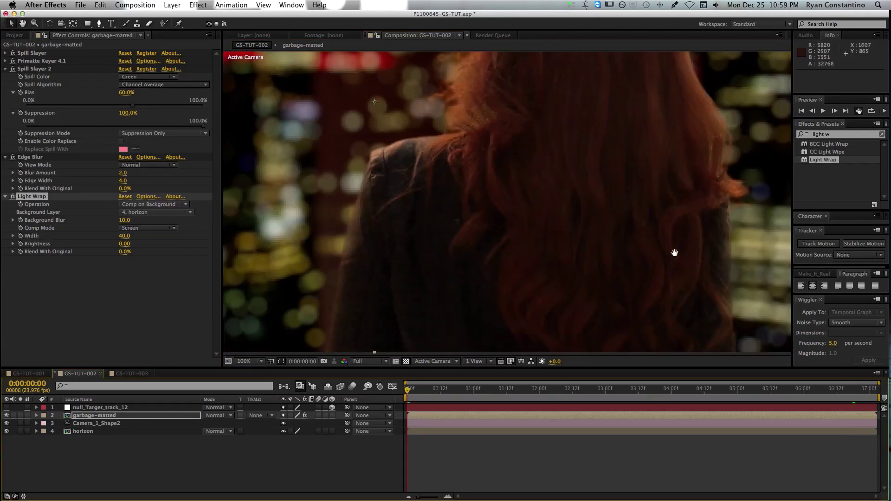
{"action": "left_click_drag", "start_coordinate": [668, 255], "coordinate": [539, 229]}
{"action": "key", "text": "z"}
{"action": "left_click", "coordinate": [574, 231]}
{"action": "key", "text": "v"}
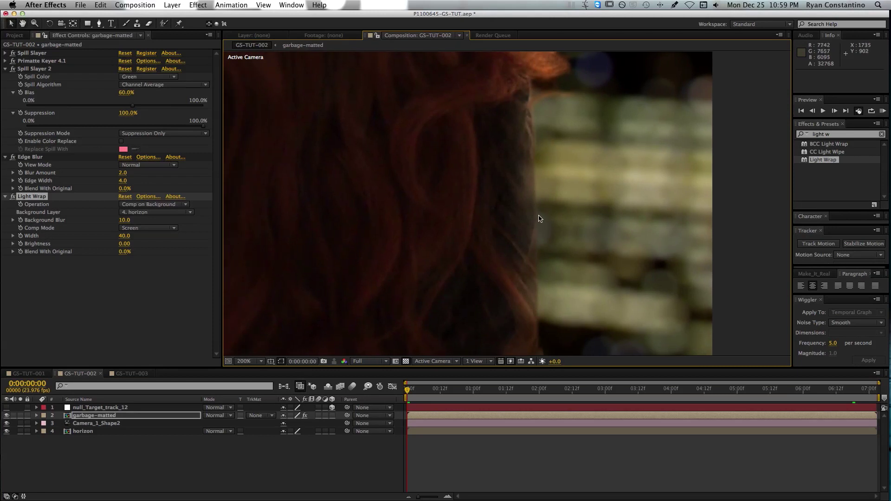
{"action": "left_click", "coordinate": [13, 196]}
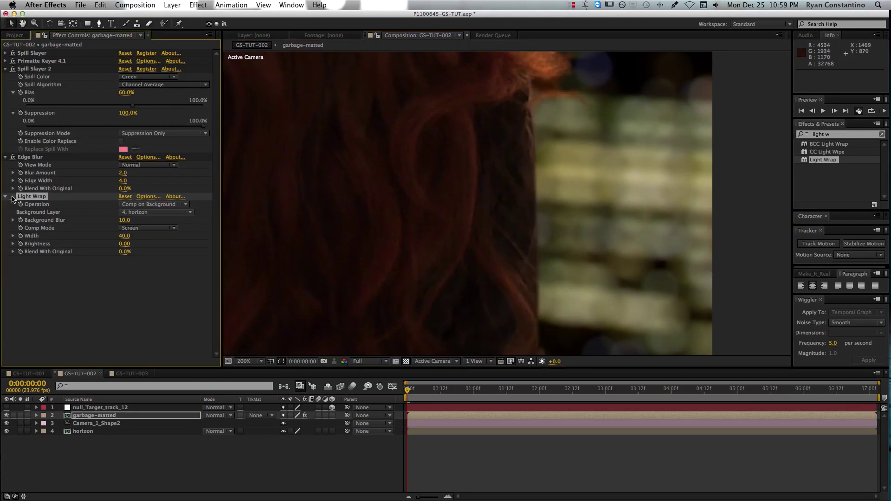
{"action": "left_click", "coordinate": [13, 197]}
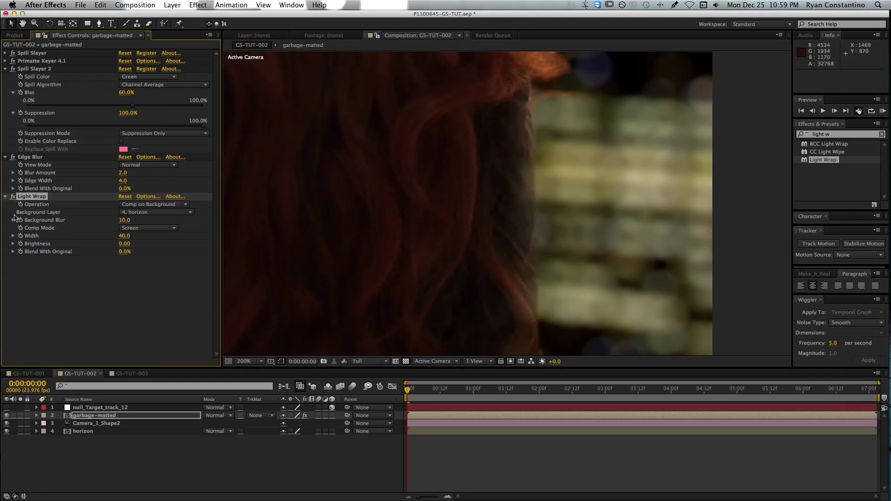
Set the Light Wrap's background blur to 30.0 and view the whole frame.
{"action": "left_click", "coordinate": [124, 221]}
{"action": "type", "text": "30"}
{"action": "key", "text": "Return"}
{"action": "scroll", "coordinate": [424, 195], "scroll_direction": "down", "scroll_amount": 3}
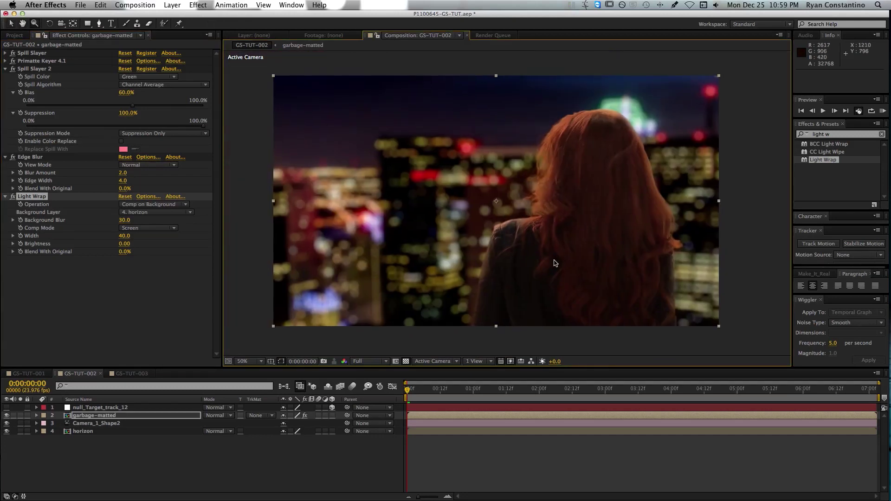
Find the RSMB effect and apply it to the garbage-matted layer after Light Wrap.
{"action": "left_click", "coordinate": [85, 295]}
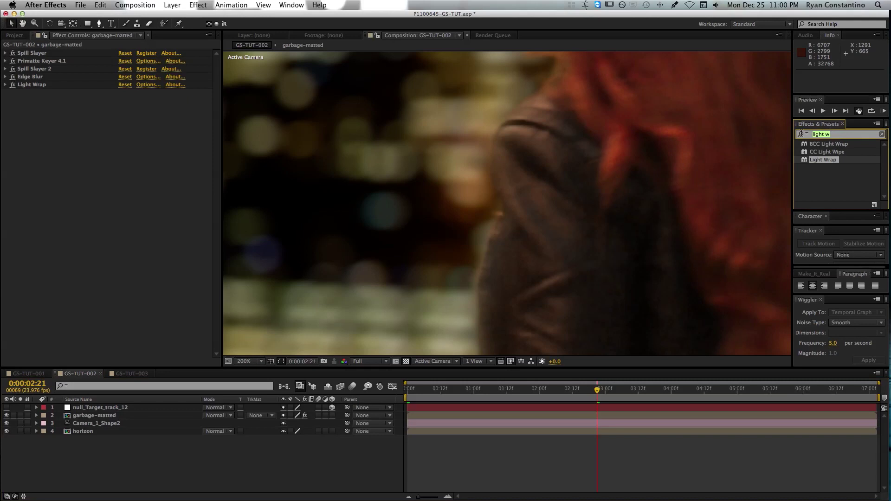
{"action": "type", "text": "rsmb"}
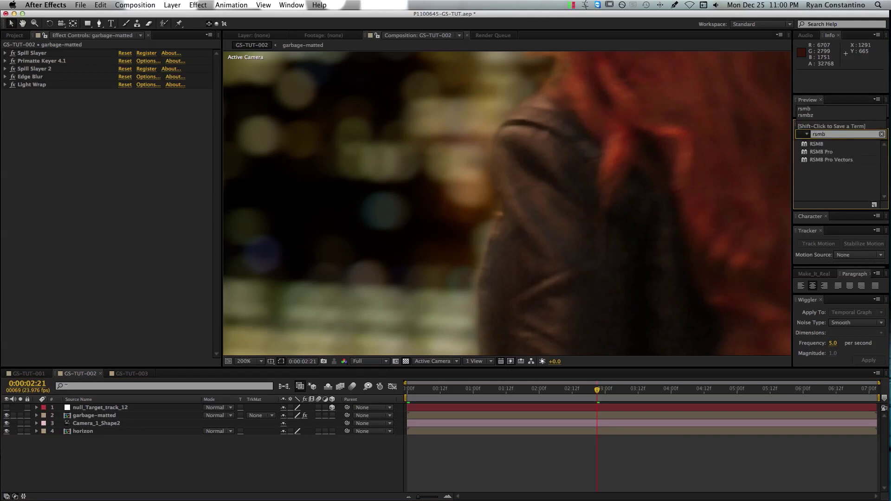
{"action": "left_click_drag", "start_coordinate": [816, 144], "coordinate": [99, 163]}
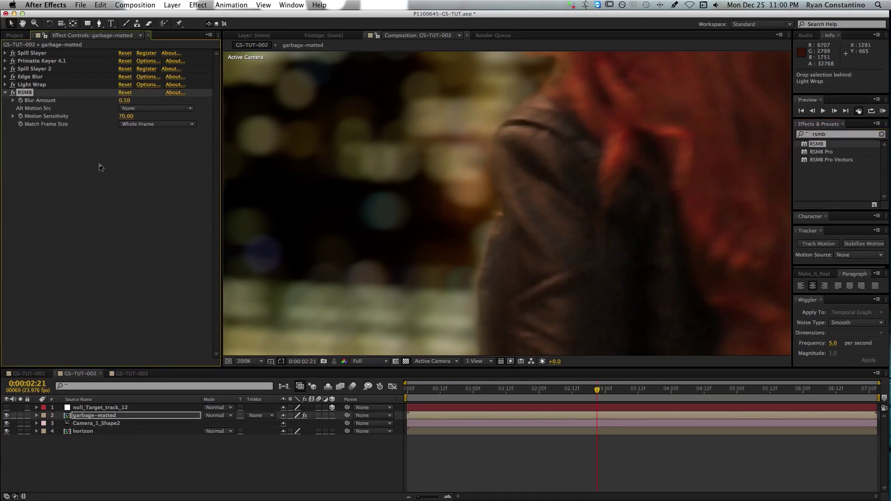